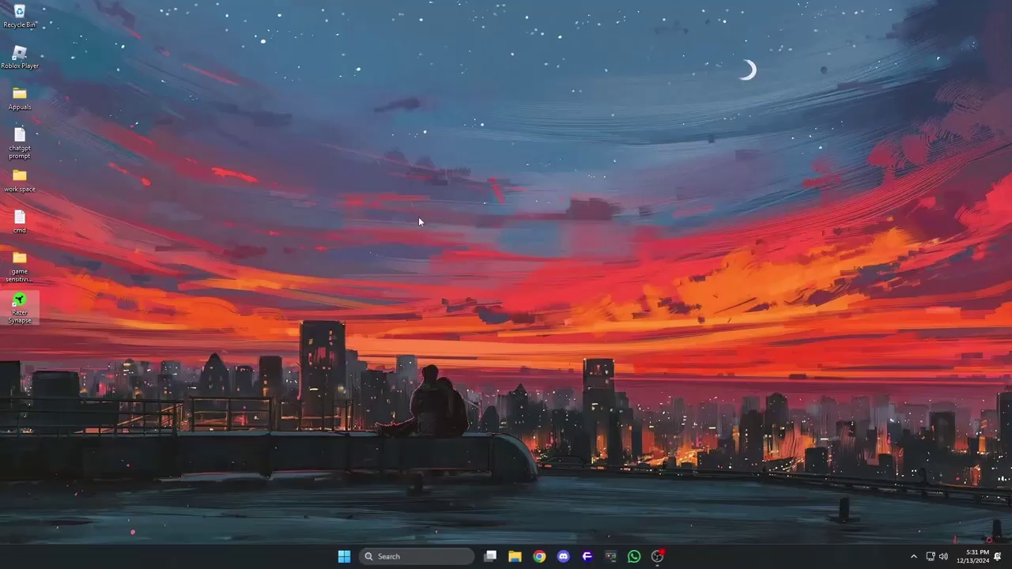
right_click(419, 218)
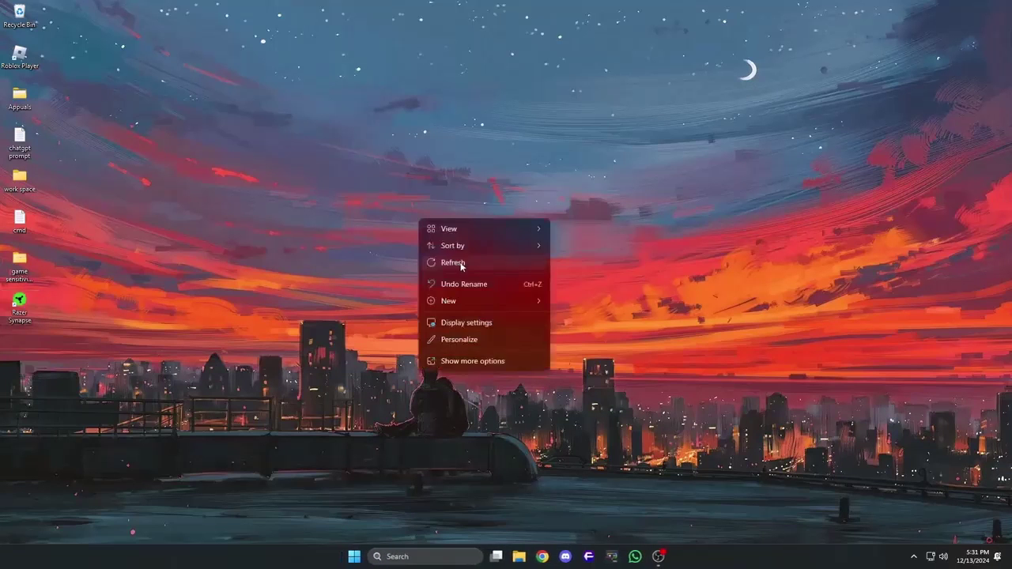
click(462, 265)
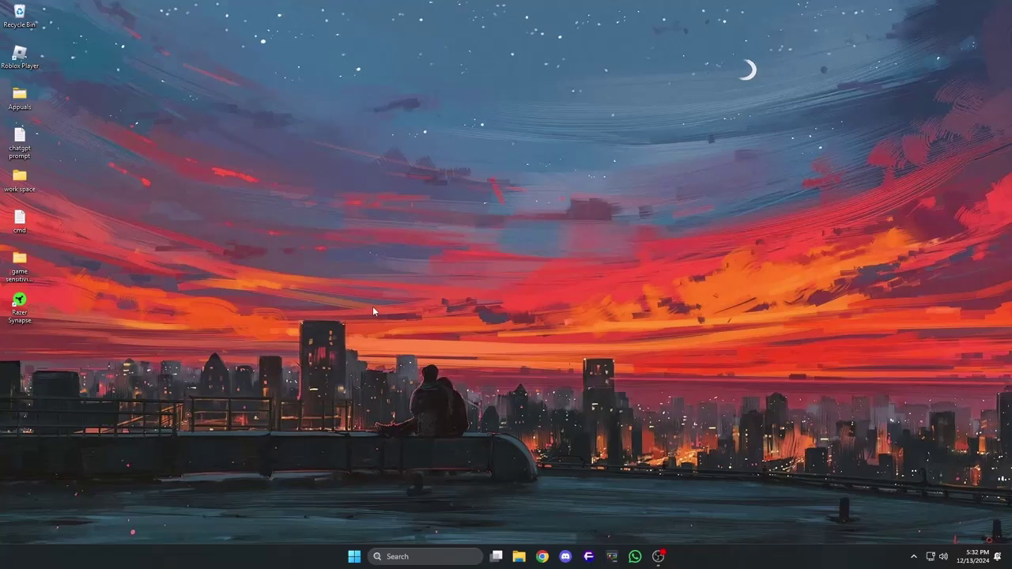
Open the Razer Synapse shortcut's compatibility properties and enable compatibility mode for Windows 8
right_click(26, 305)
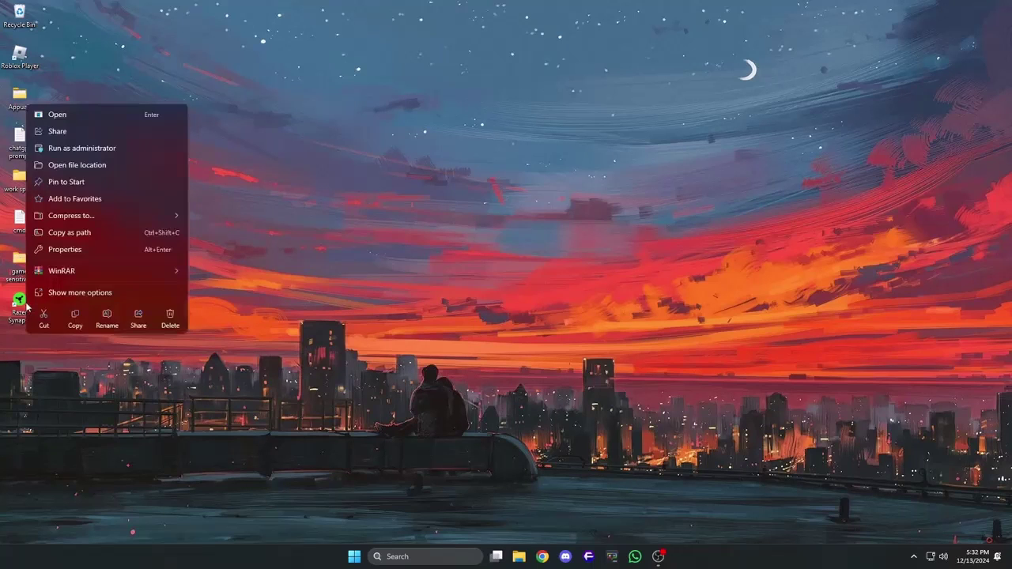
click(95, 250)
click(147, 275)
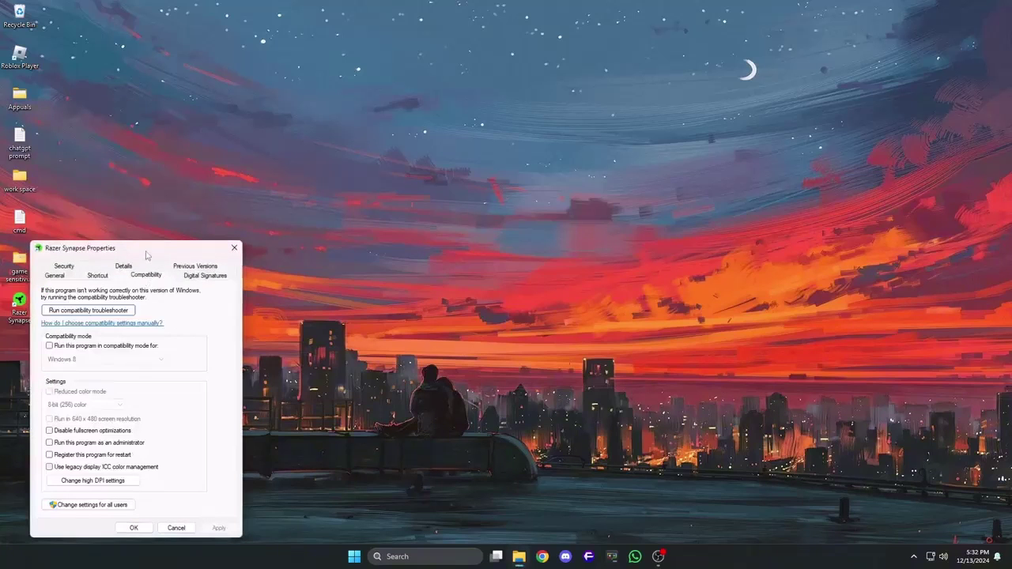
drag(145, 255, 315, 131)
click(218, 222)
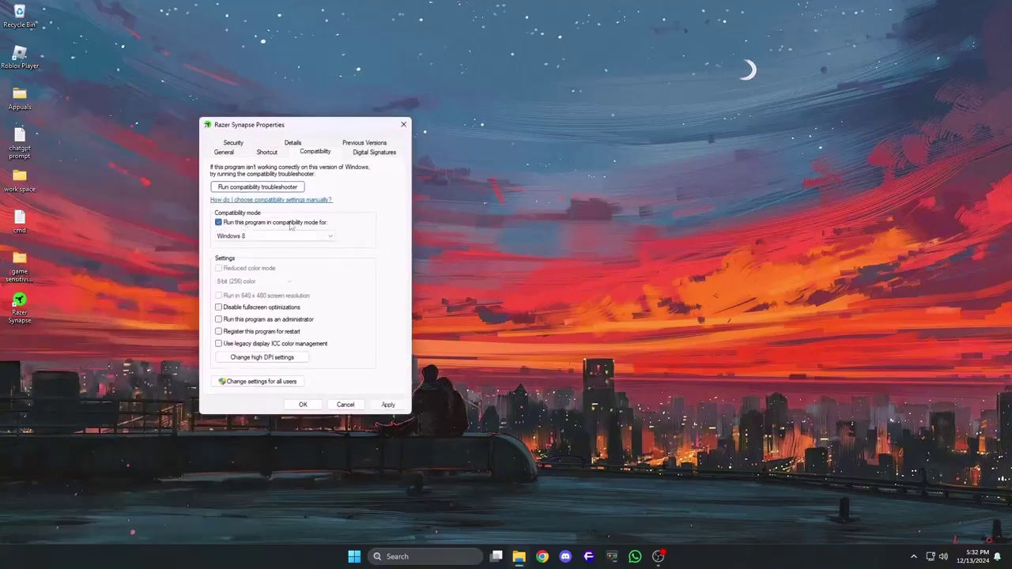
click(273, 236)
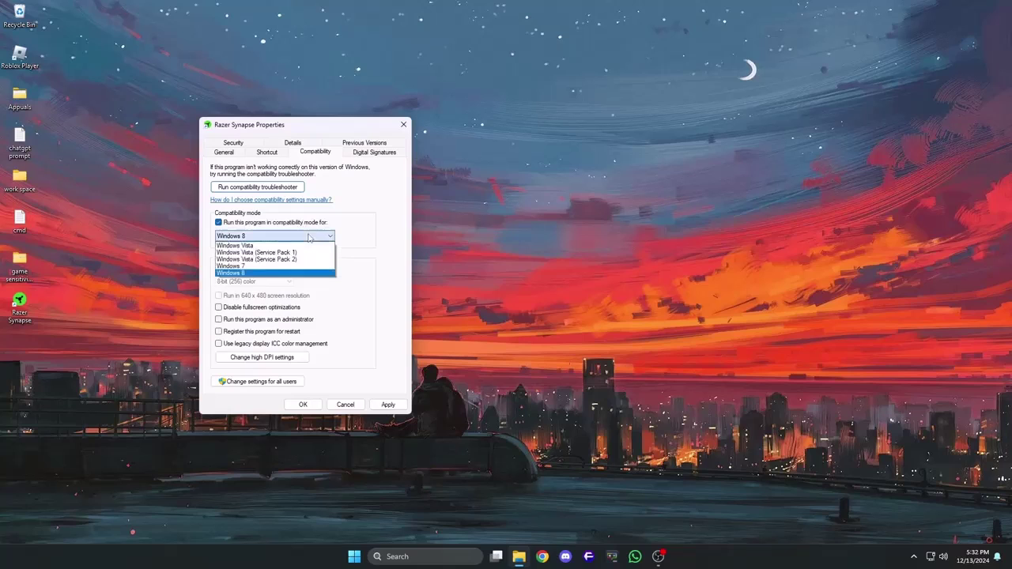
click(249, 274)
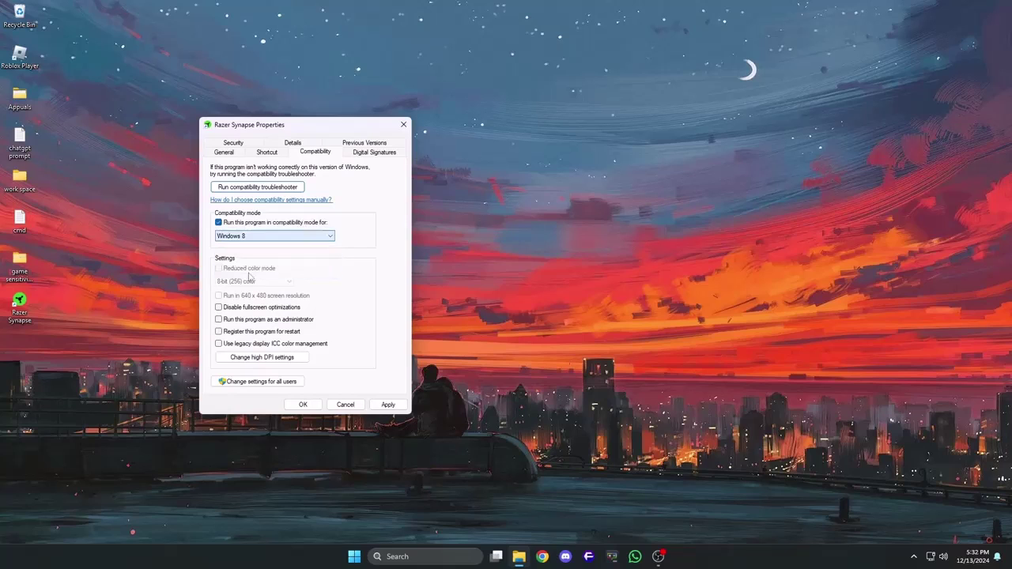
Set Razer Synapse to run as an administrator, then apply the changes and close its properties
click(219, 319)
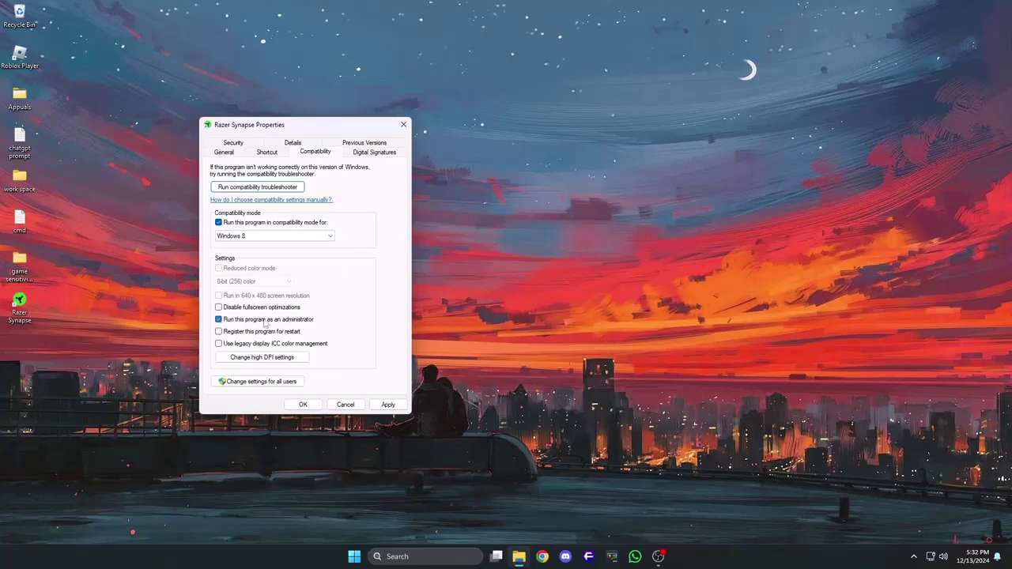
click(387, 405)
click(301, 405)
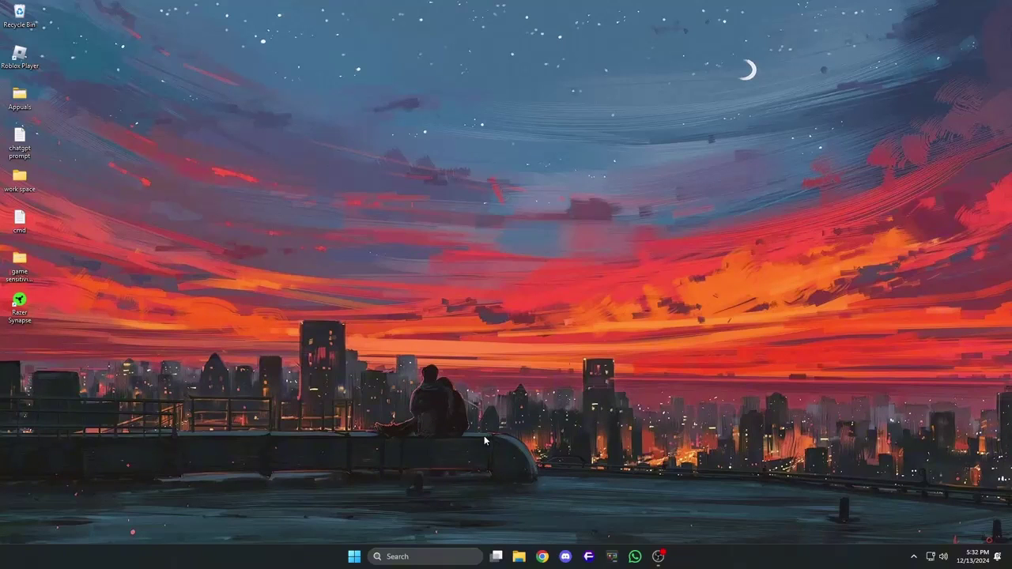
Open the local application data folder by running %localappdata%
key(super+r)
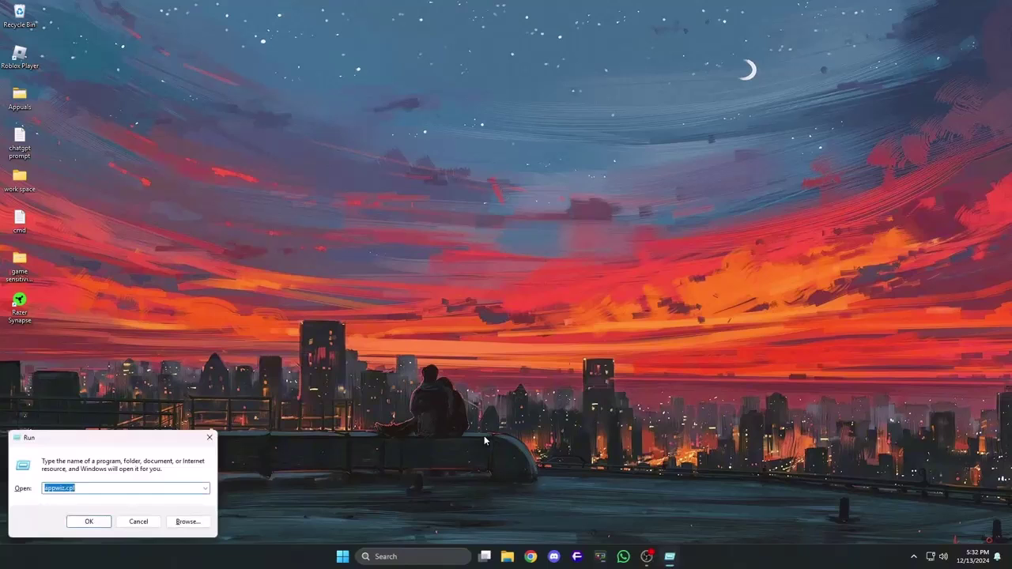
text(%)
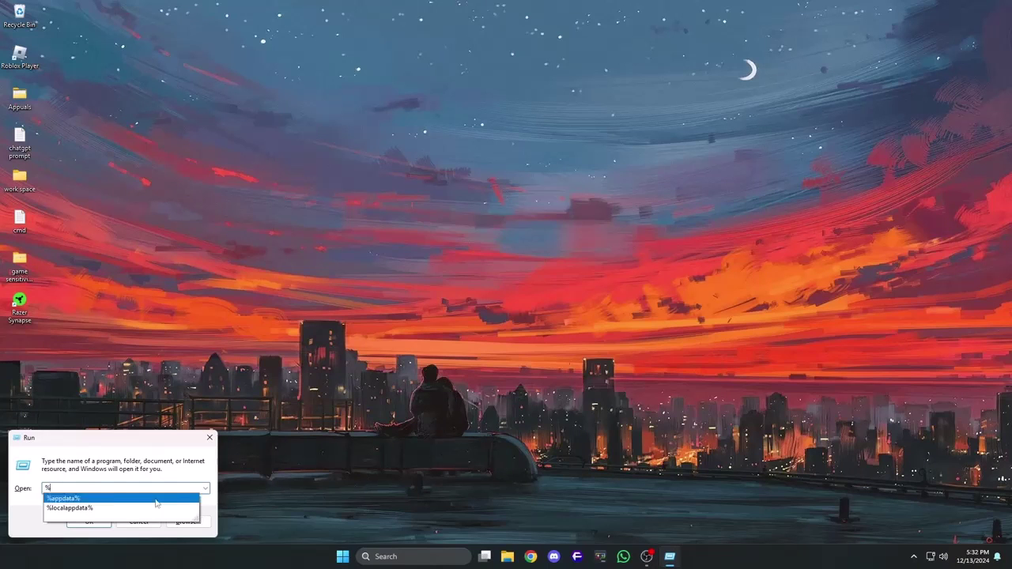
click(120, 510)
click(87, 521)
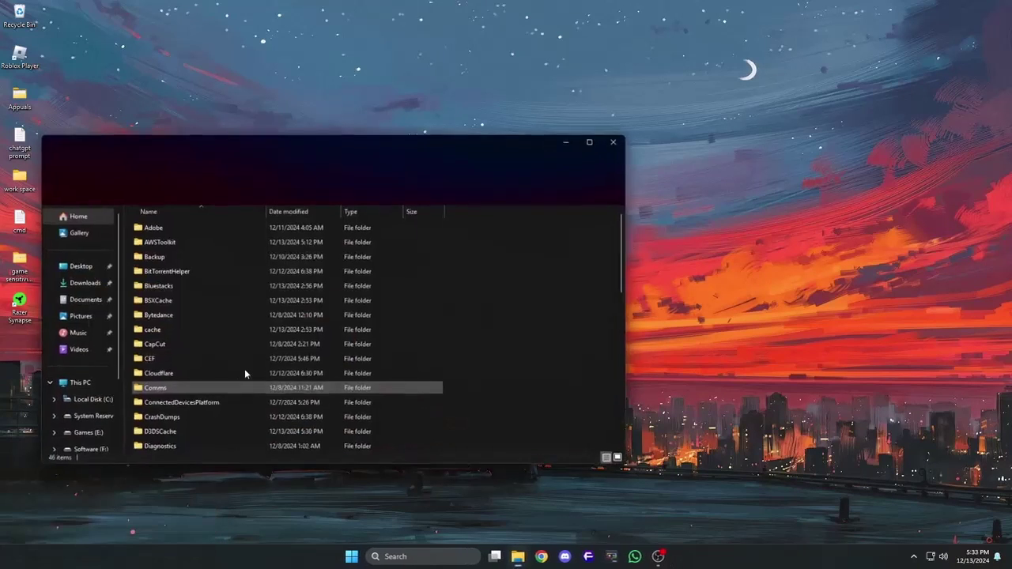
Go to the Razer\RazerAppEngine\User Data\Default folder
key(r)
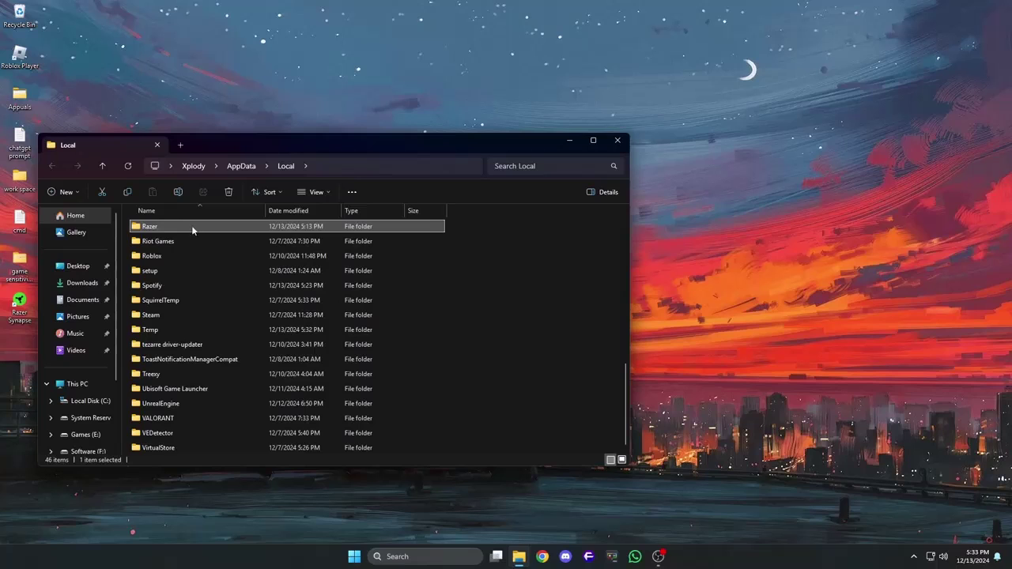
double_click(192, 229)
double_click(221, 173)
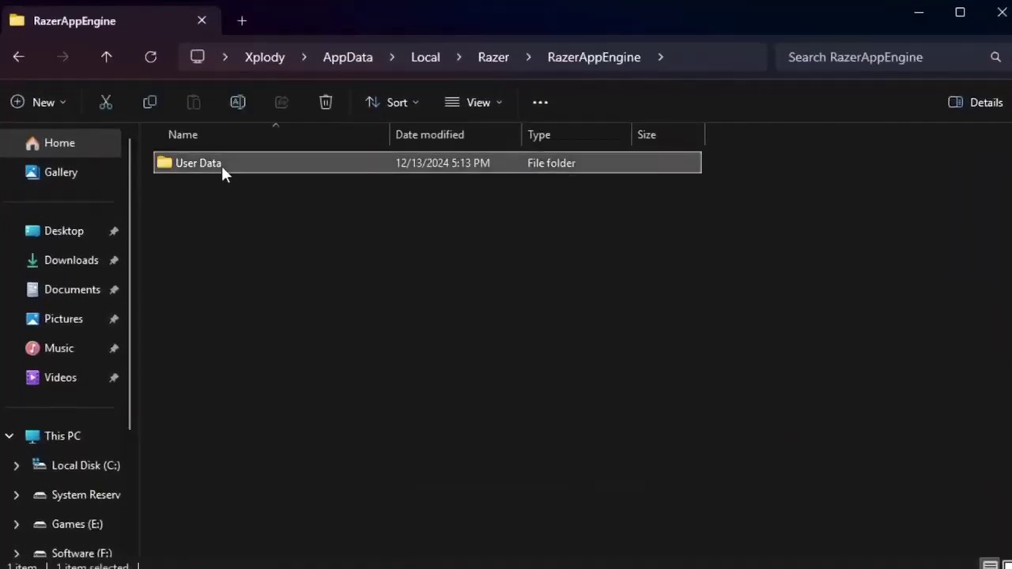
double_click(222, 169)
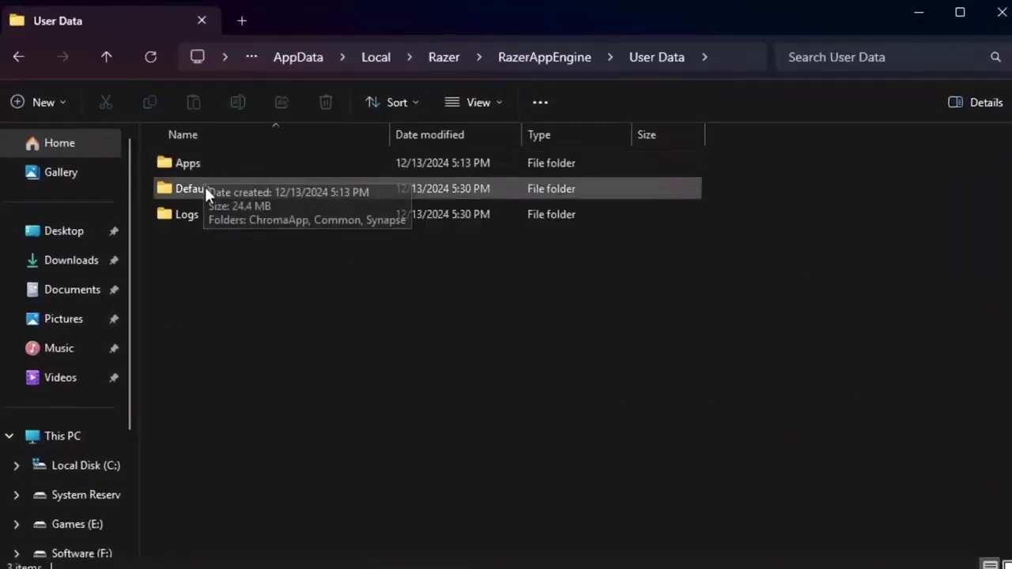
double_click(205, 190)
Delete the Cache, Code Cache, Crashpad and GPUCache folders, handling the folder-in-use prompt for all current items
click(203, 188)
ctrl+click(221, 218)
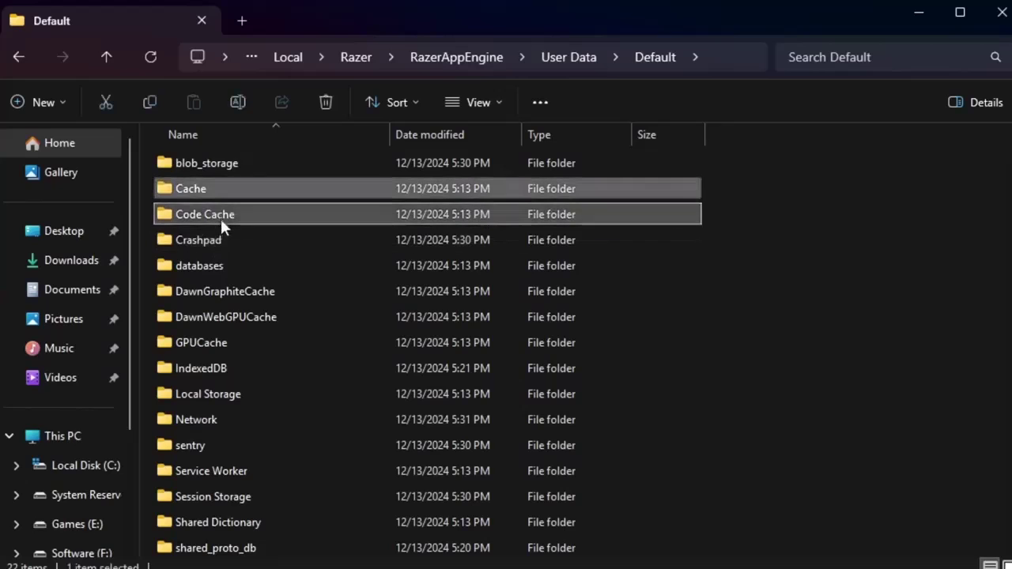
ctrl+click(214, 245)
right_click(215, 239)
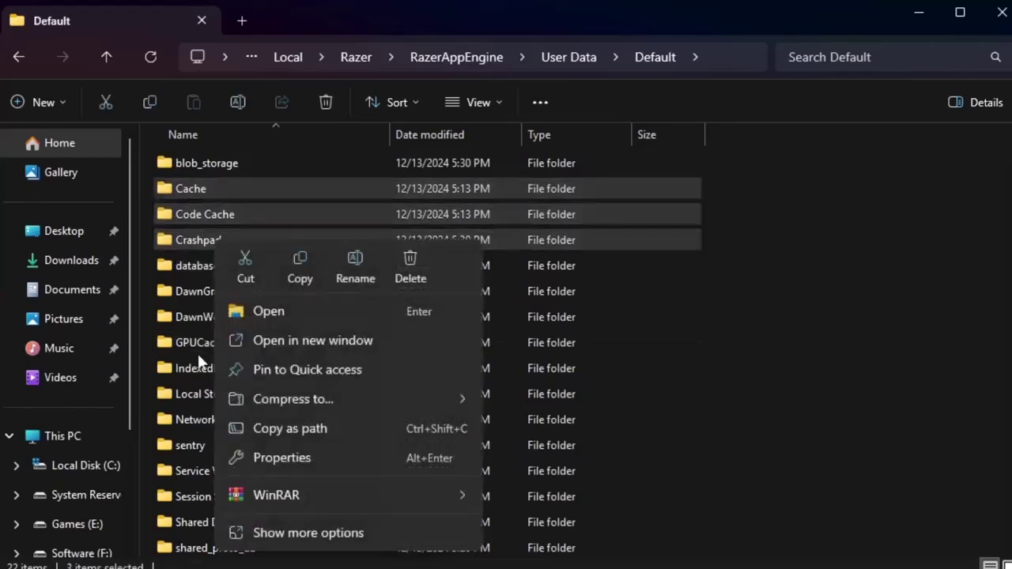
click(198, 342)
ctrl+click(198, 341)
right_click(200, 340)
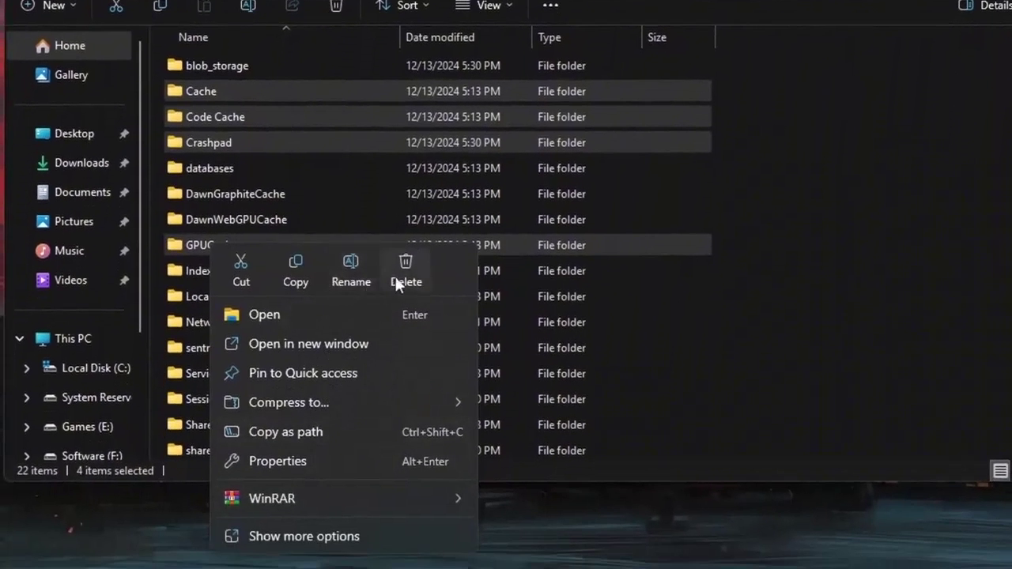
click(396, 278)
click(753, 79)
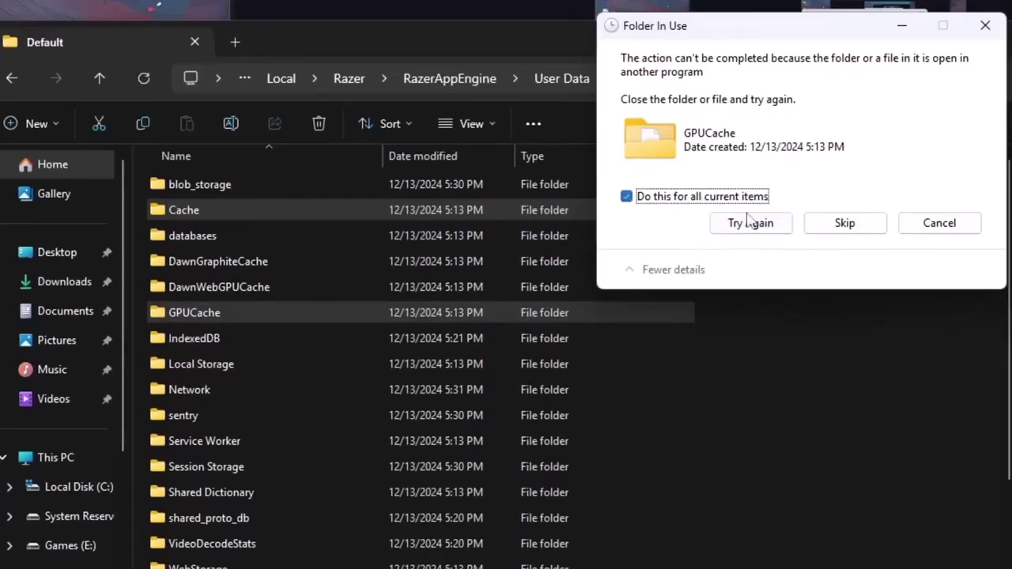
click(765, 105)
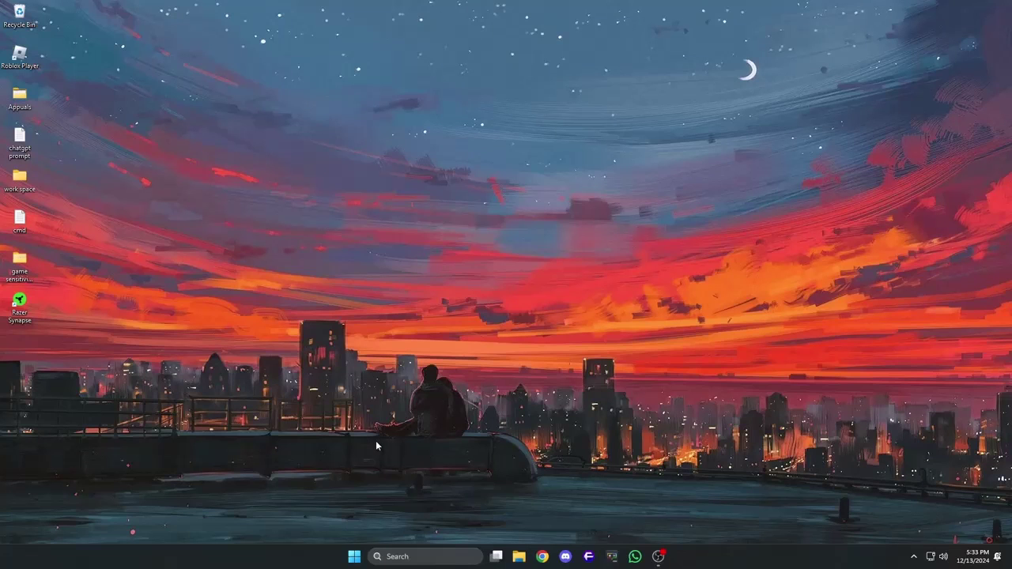
Open Programs and Features by running appwiz.cpl
key(super+r)
text(w)
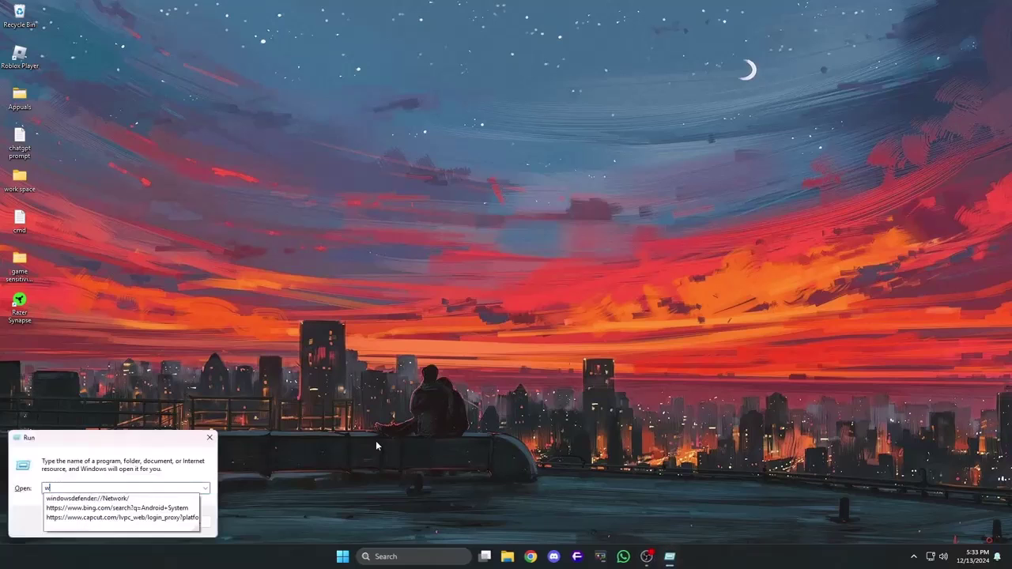
key(BackSpace)
text(app)
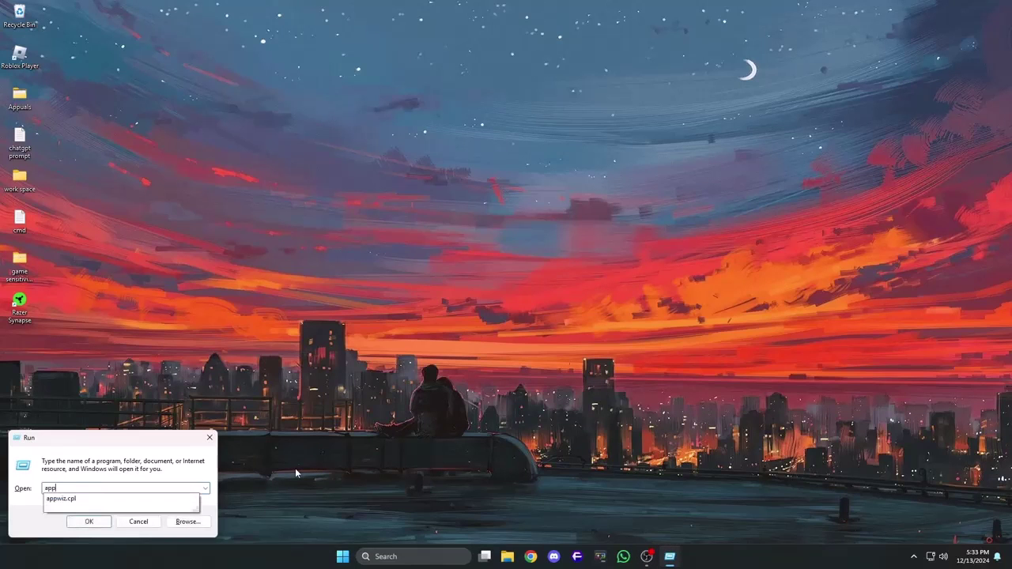
key(Down)
key(Return)
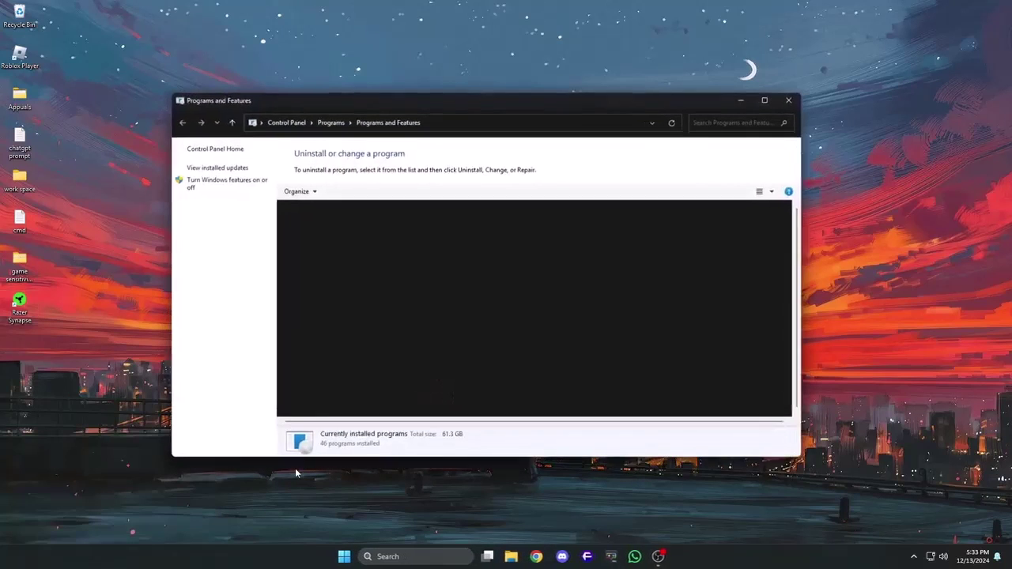
Choose to change the installed Razer Synapse program and repair Razer Synapse 4 in its installer
click(335, 324)
scroll(334, 324, down, 8)
click(310, 257)
right_click(314, 268)
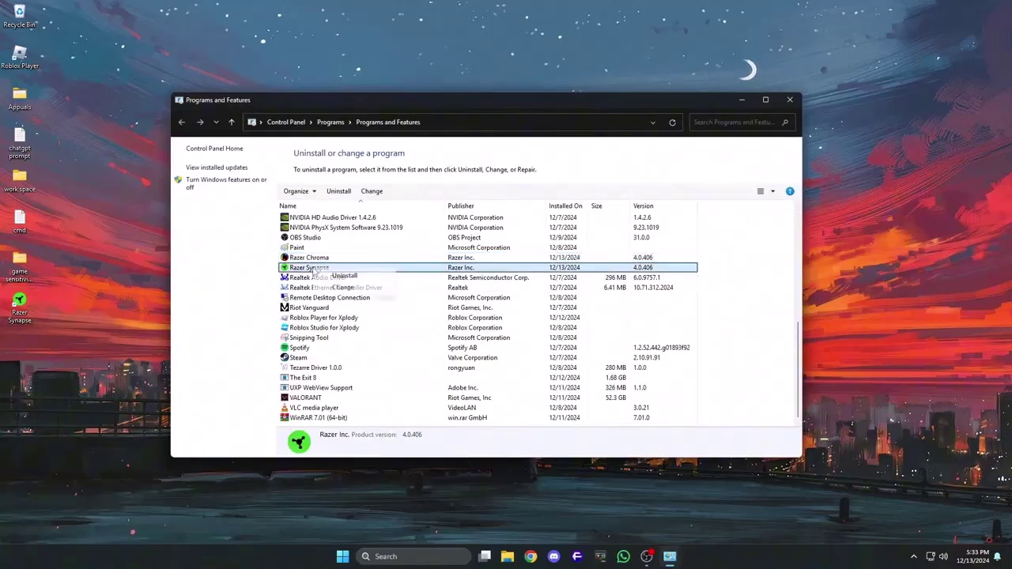
click(366, 290)
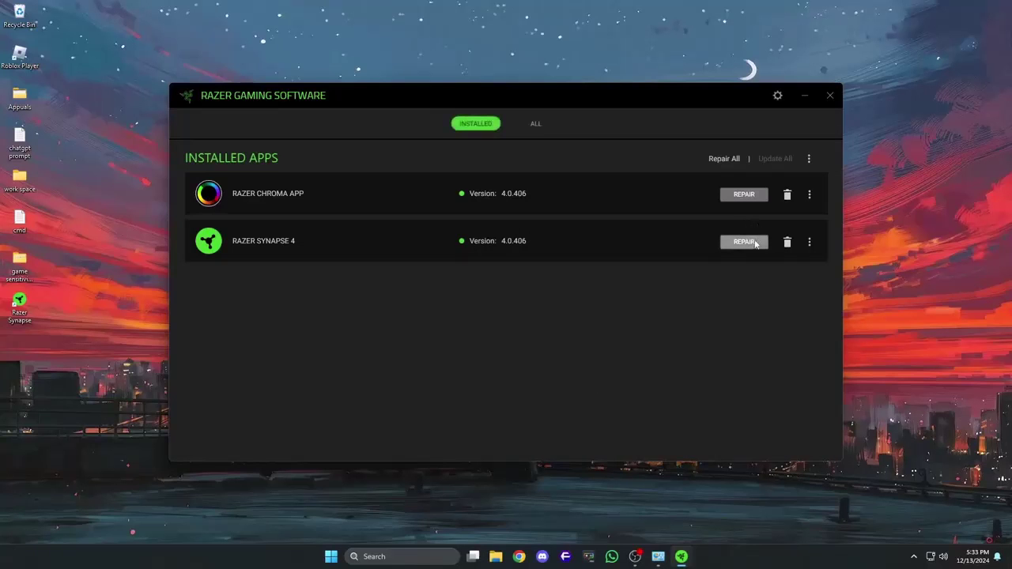
click(744, 242)
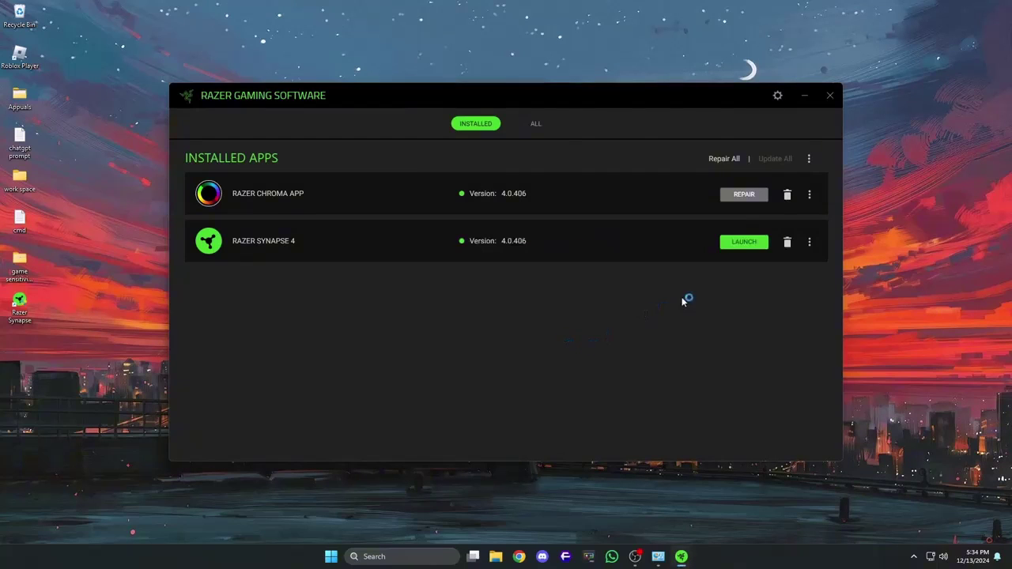
Launch the repaired Razer Synapse 4 and close the Razer Gaming Software and Programs and Features windows
click(746, 245)
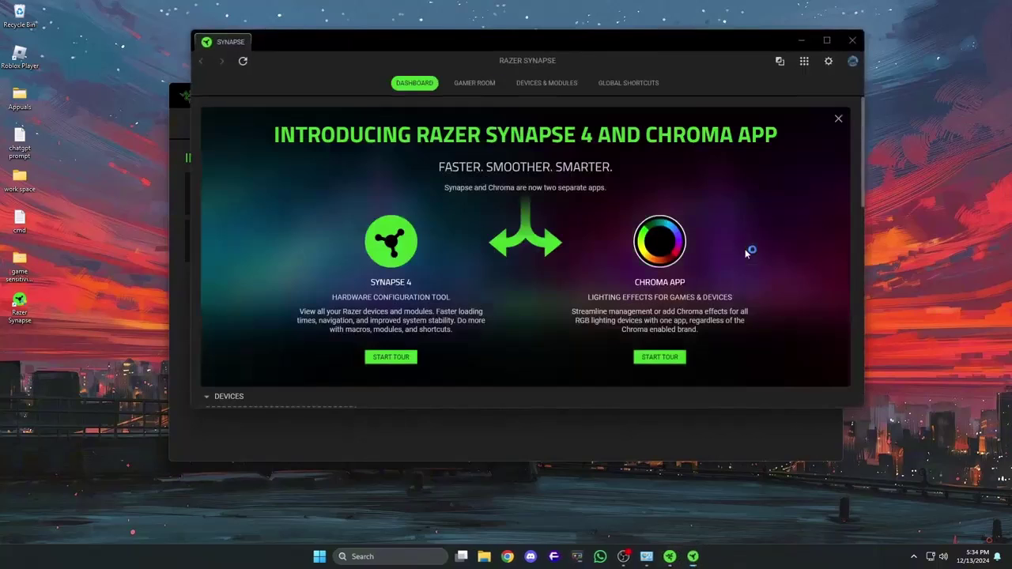
click(852, 40)
click(833, 96)
click(789, 100)
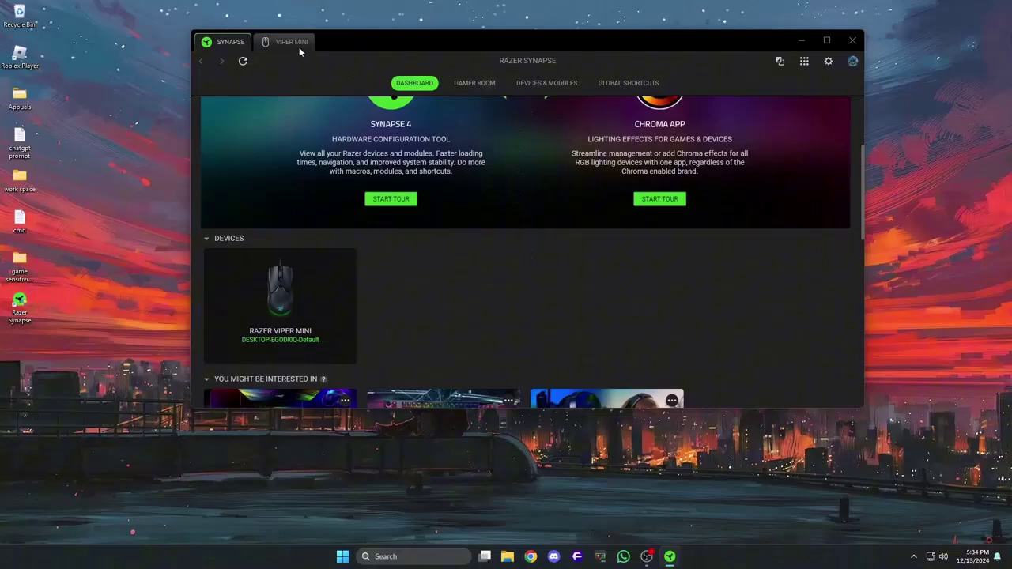
View the Viper Mini's customization page in Razer Synapse and close the window
click(299, 47)
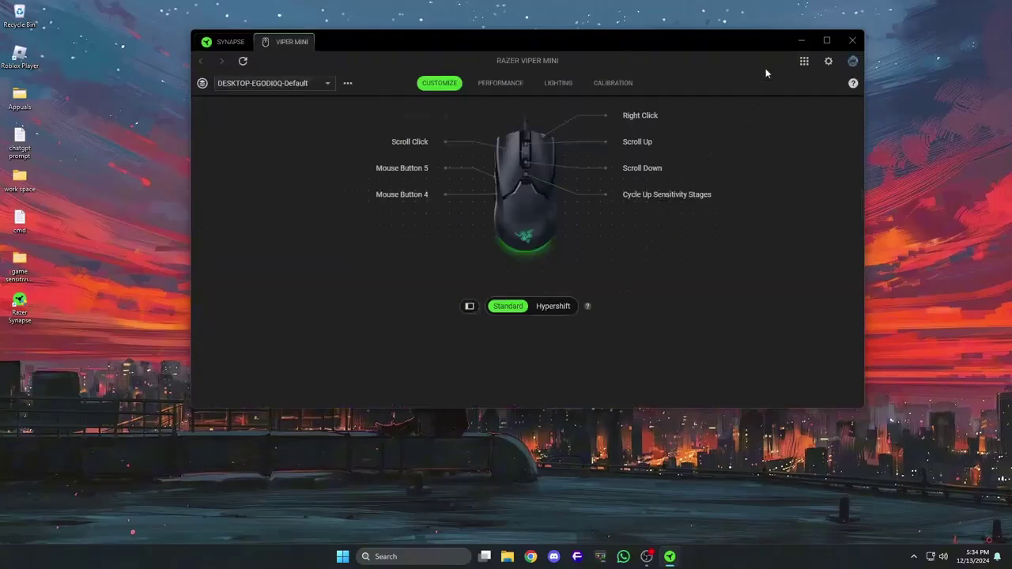
click(852, 40)
click(395, 104)
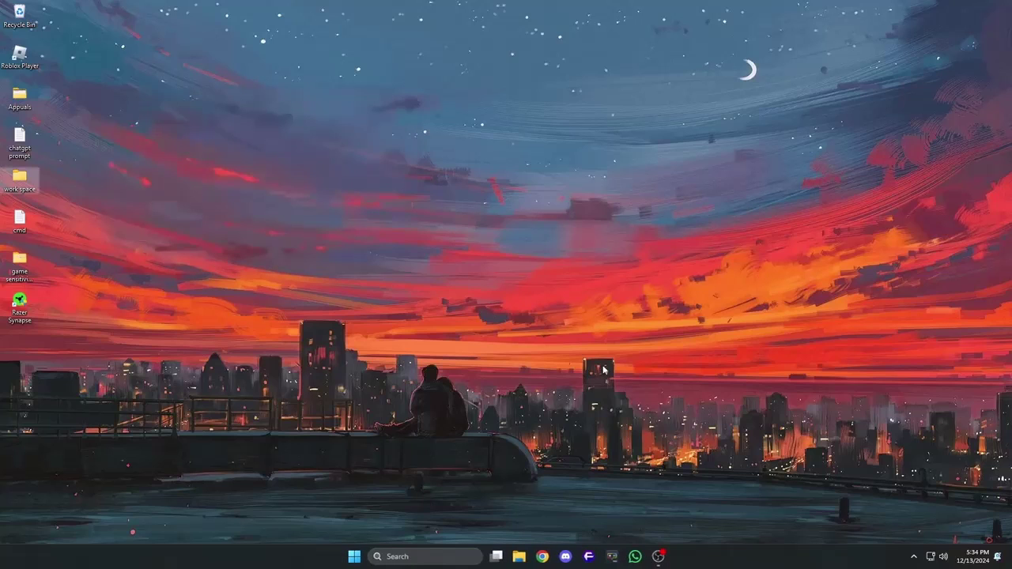
Disable RazerAppEngine among the startup apps in Task Manager and close Task Manager
right_click(747, 556)
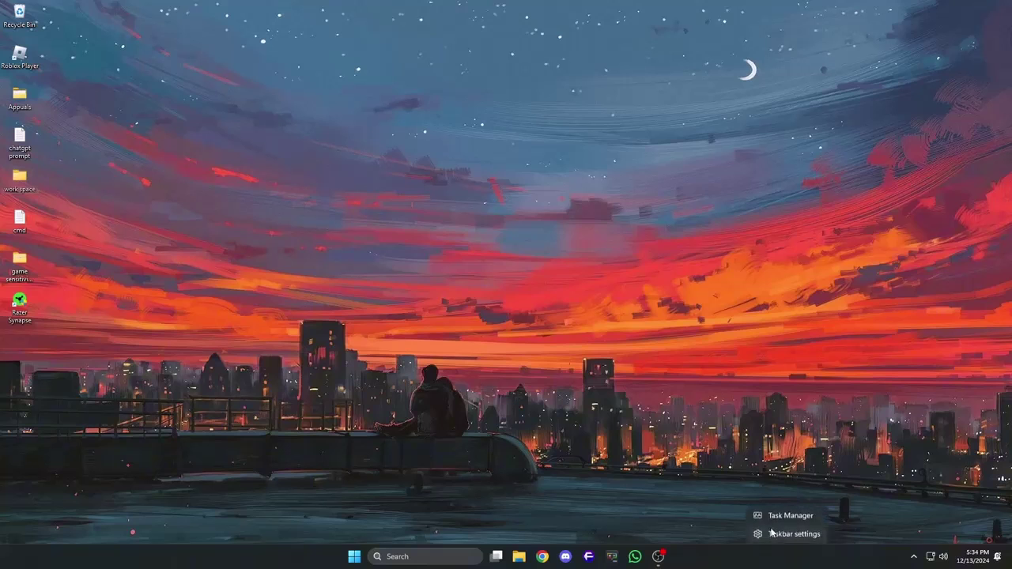
click(779, 515)
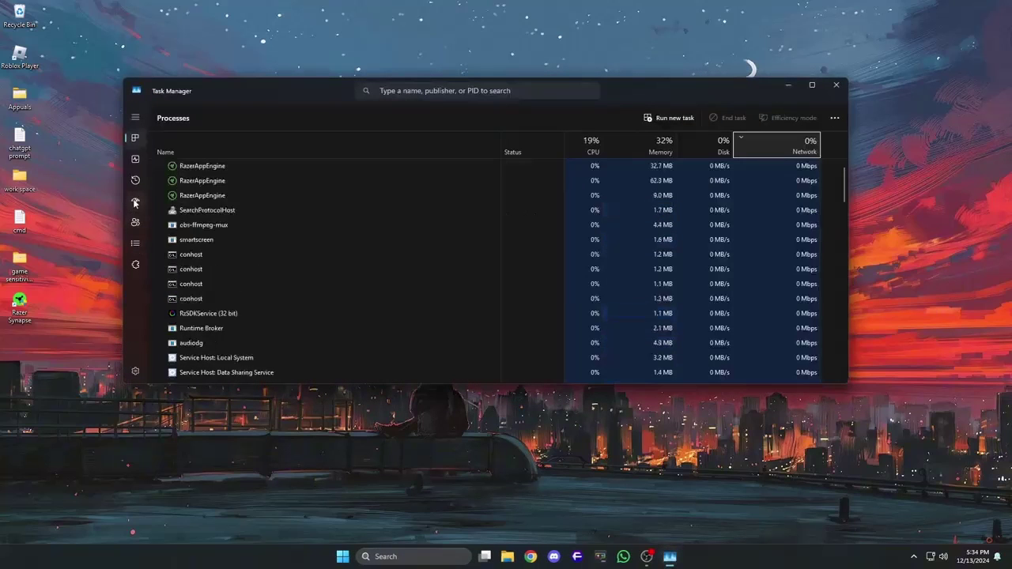
click(135, 201)
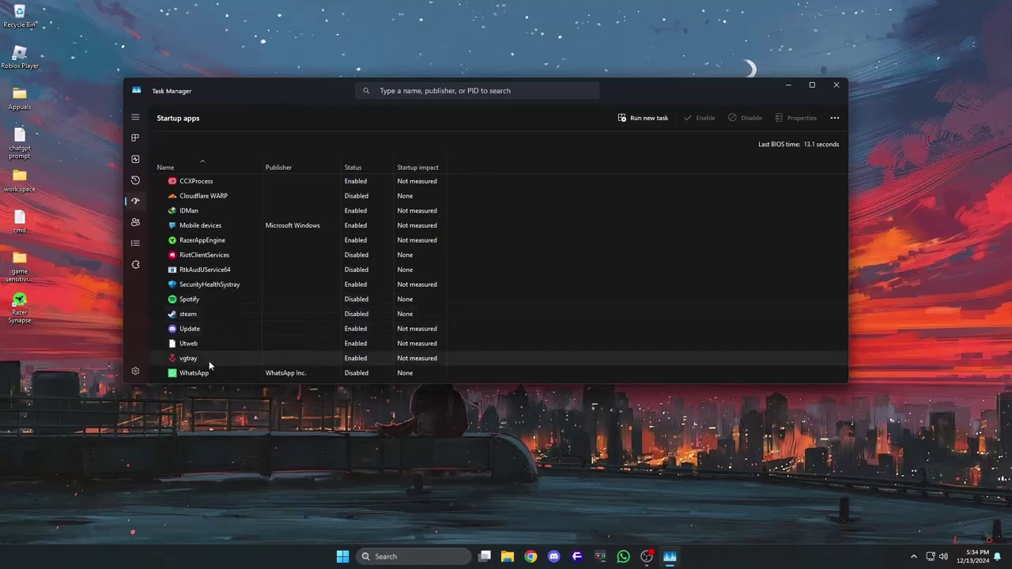
right_click(214, 240)
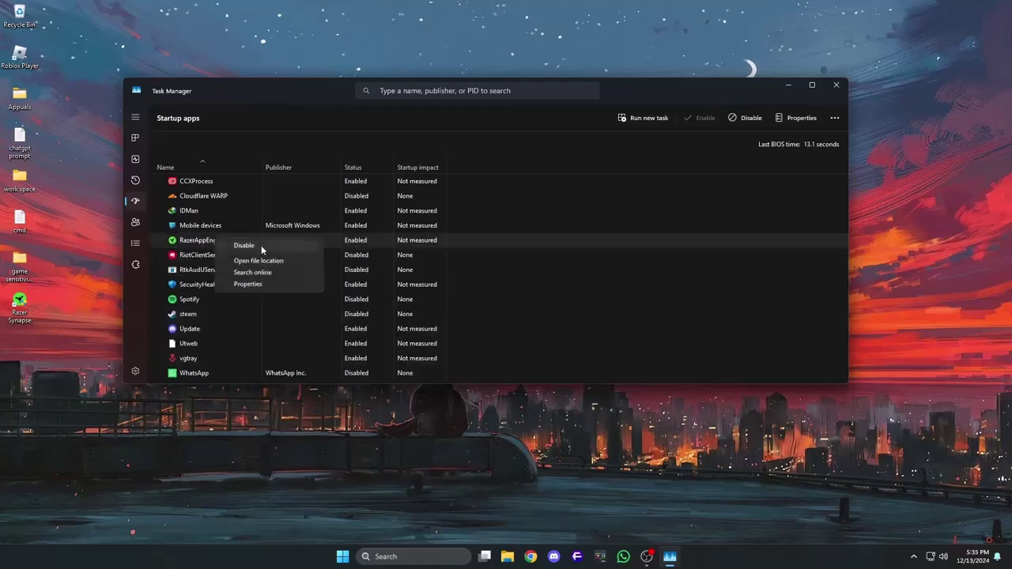
click(261, 245)
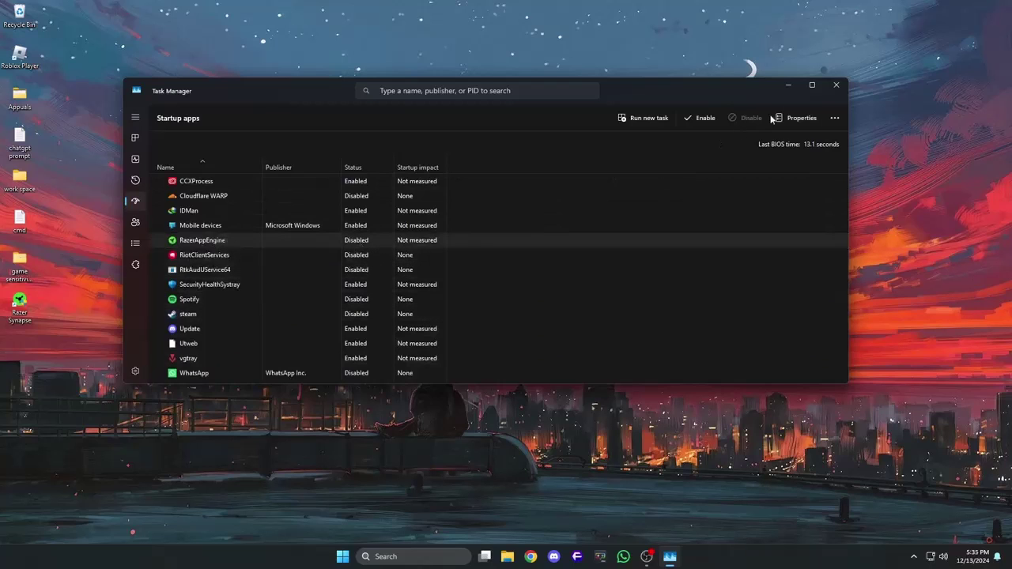
click(836, 85)
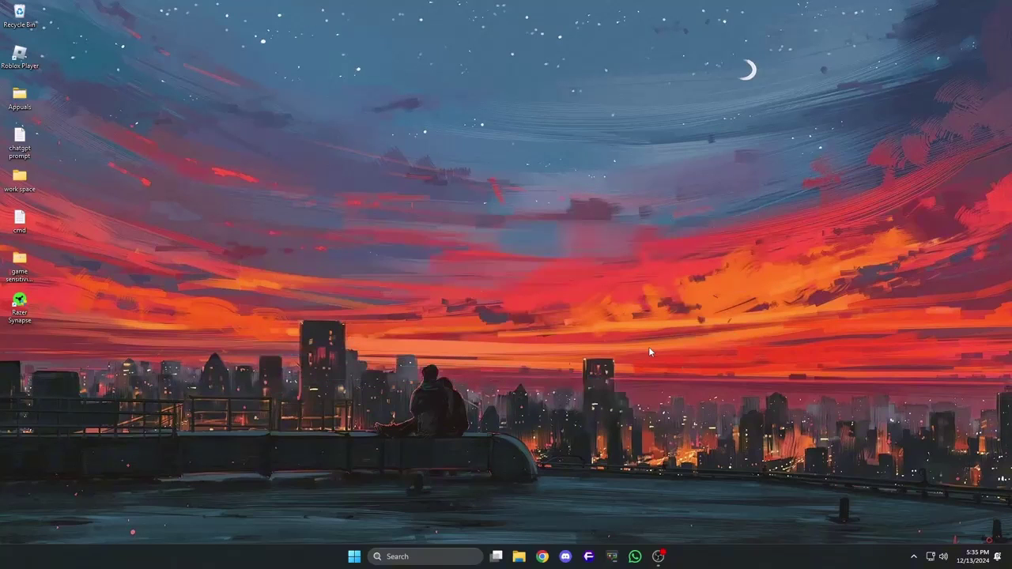
key(w)
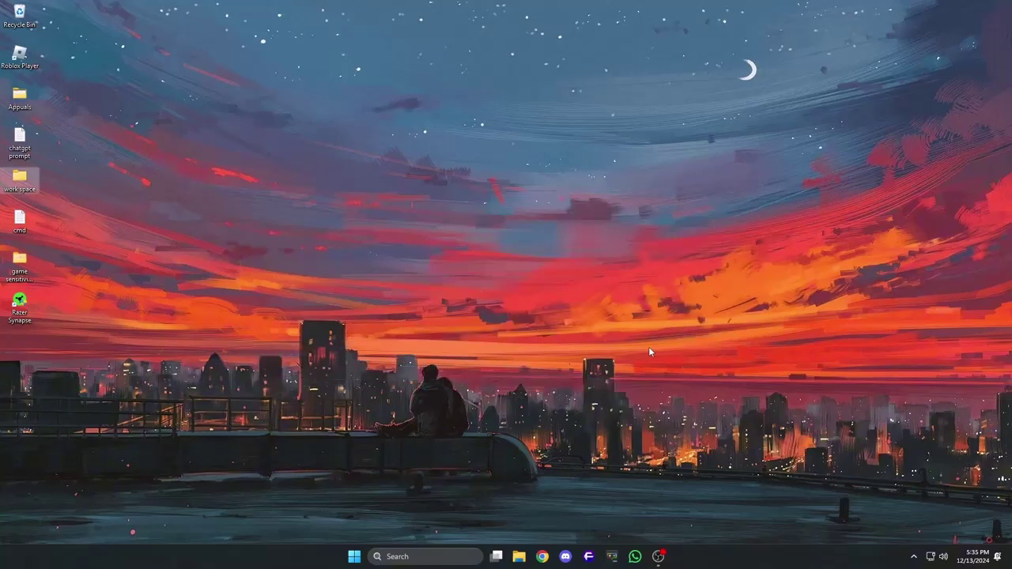